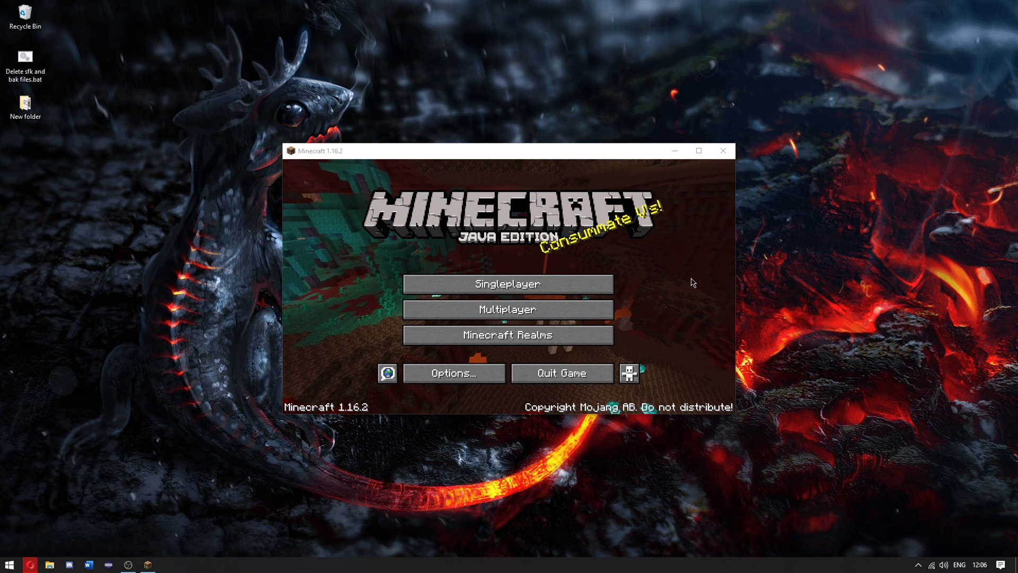
Create a new singleplayer survival world named 'server world'
left_click(530, 286)
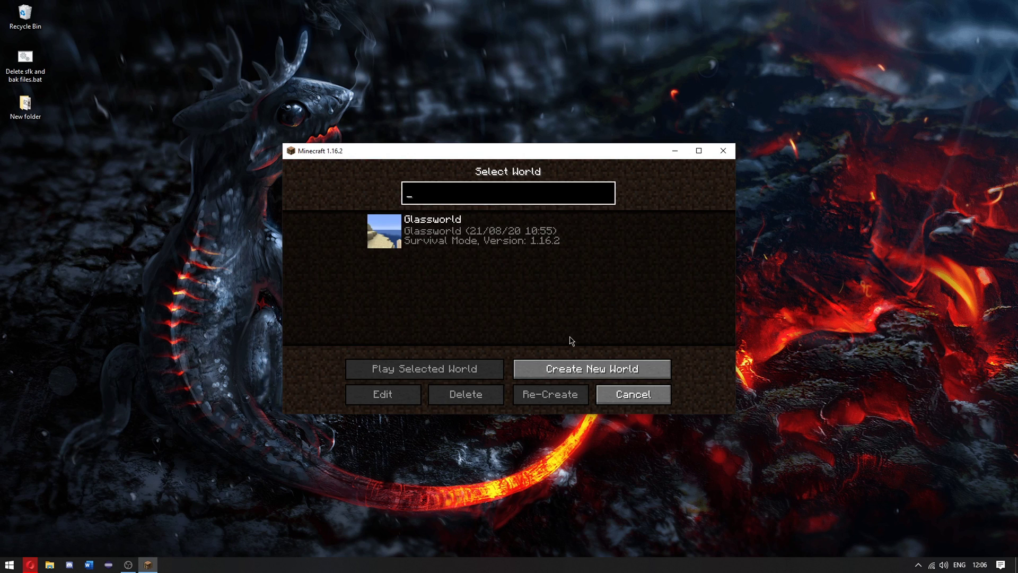
left_click(587, 366)
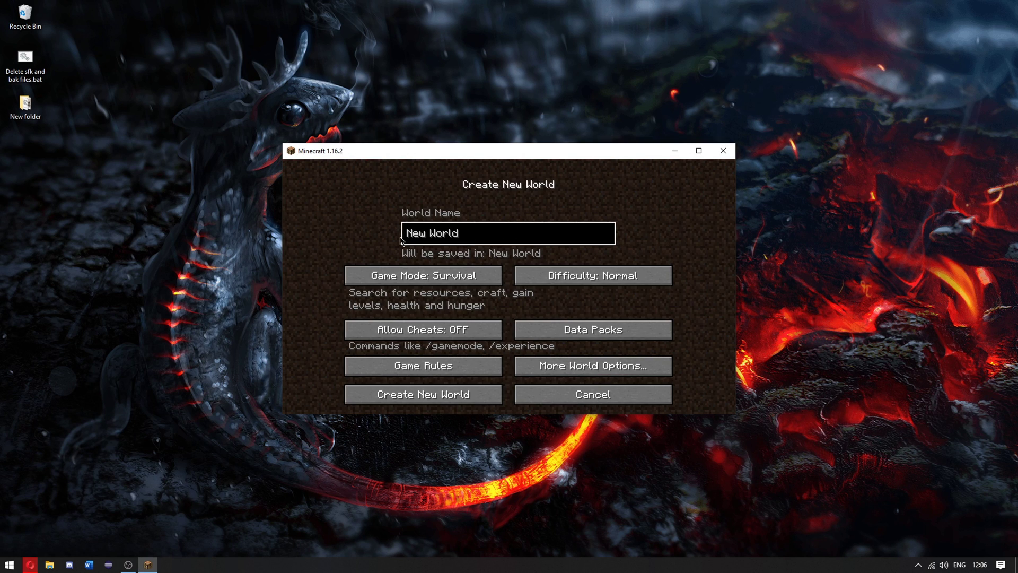
key("BackSpace")
key("BackSpace")
key("BackSpace")
key("BackSpace")
key("BackSpace")
key("BackSpace")
key("BackSpace")
key("BackSpace")
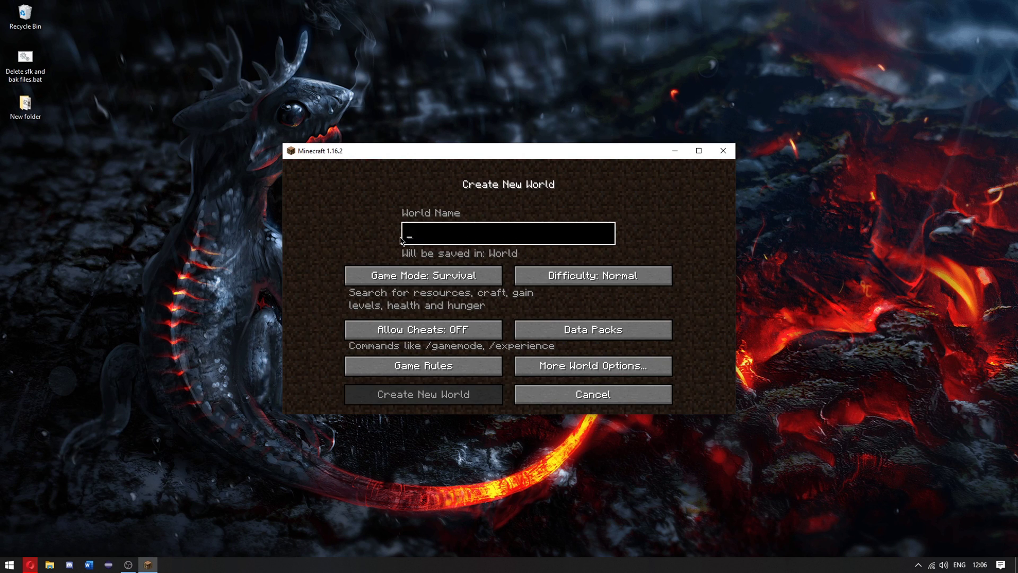
type("server worl")
key("Return")
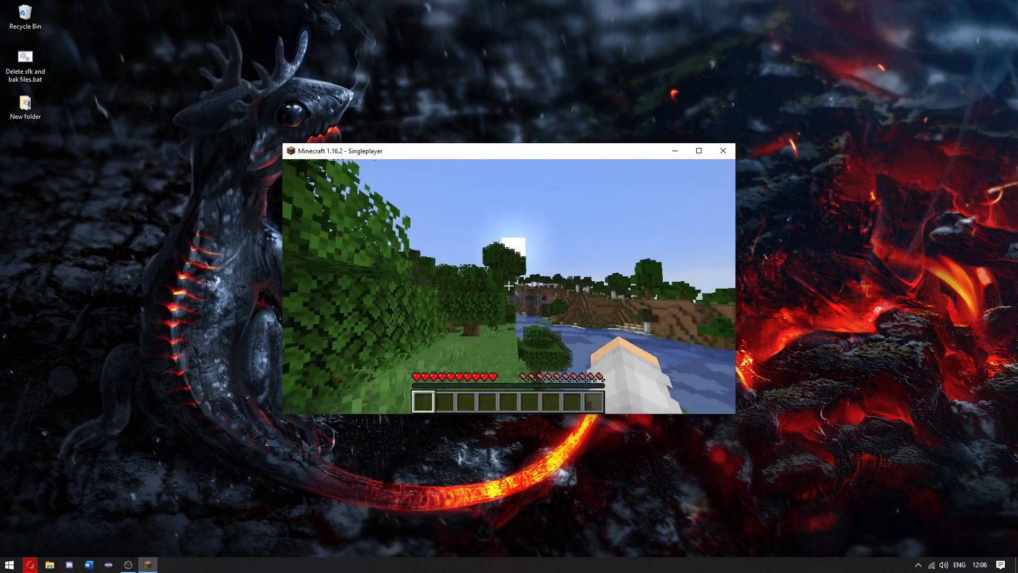
Save the world, return to the title screen and quit Minecraft
key("Escape")
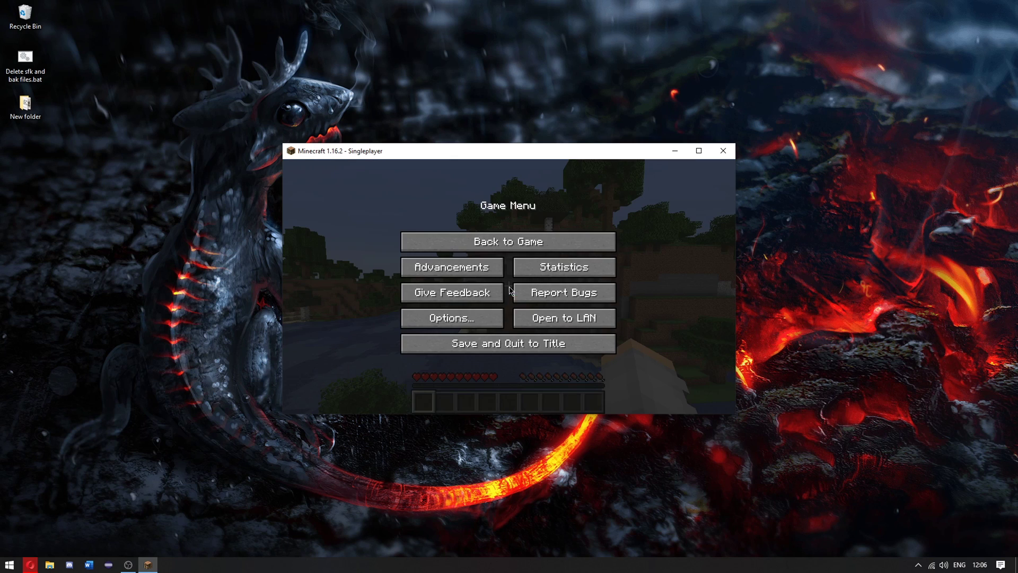
left_click(498, 345)
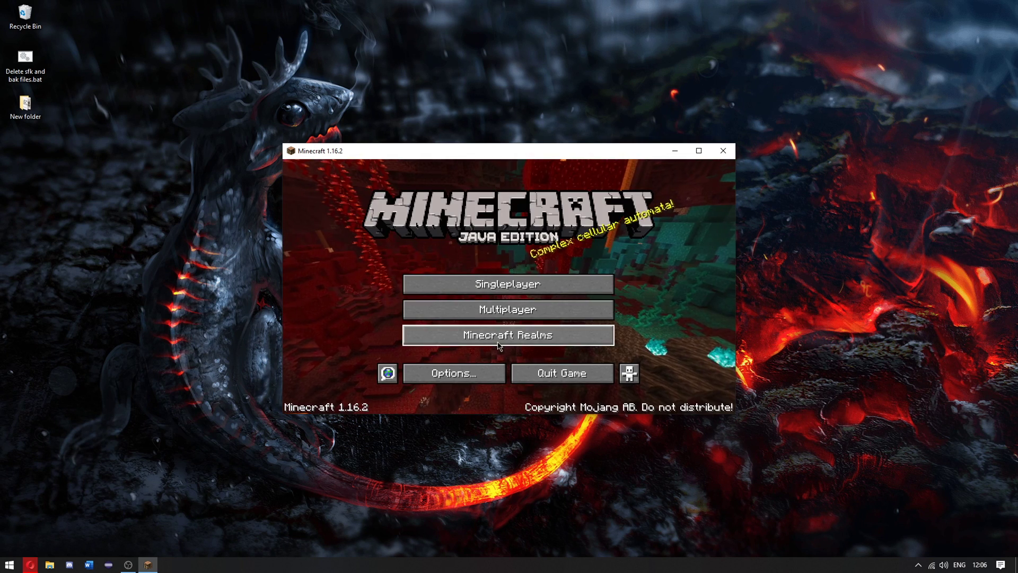
left_click(520, 371)
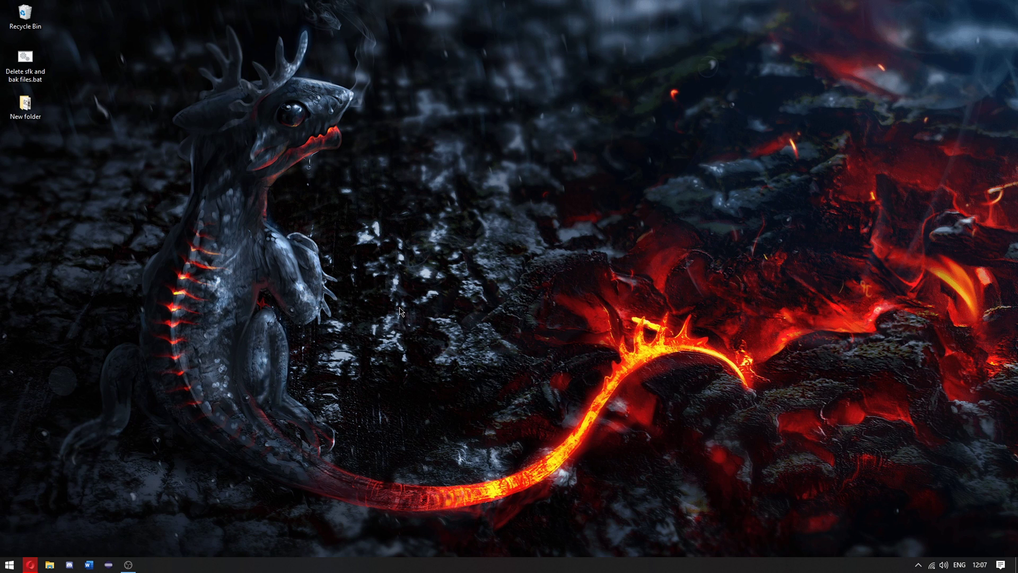
key("alt+Tab")
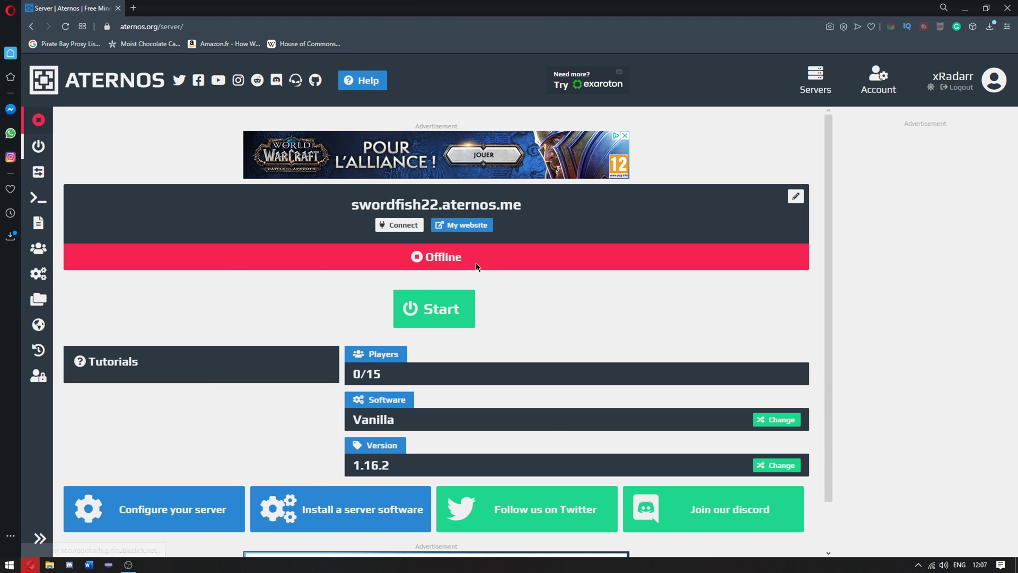
left_click_drag(475, 266, 404, 267)
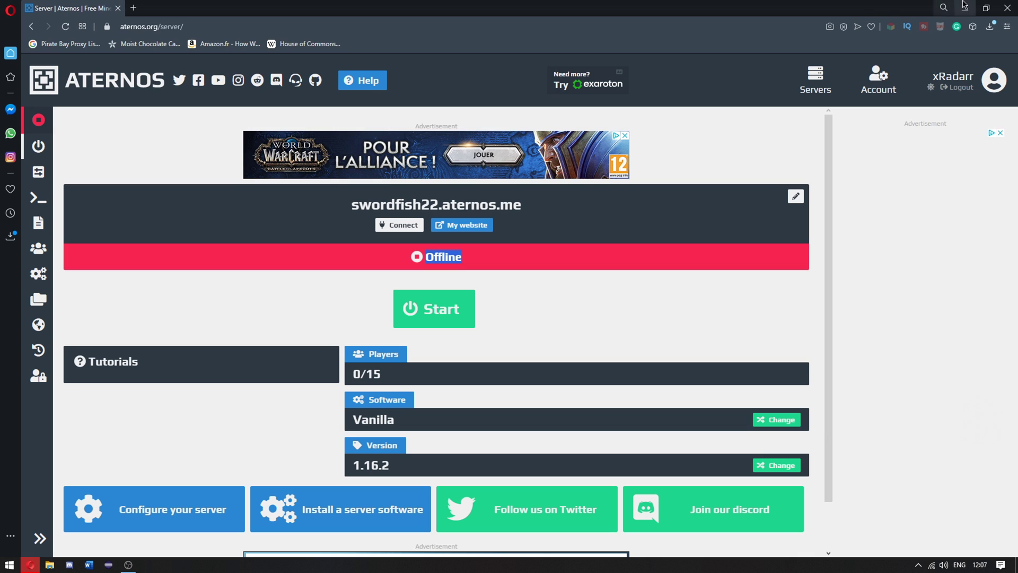
left_click(965, 8)
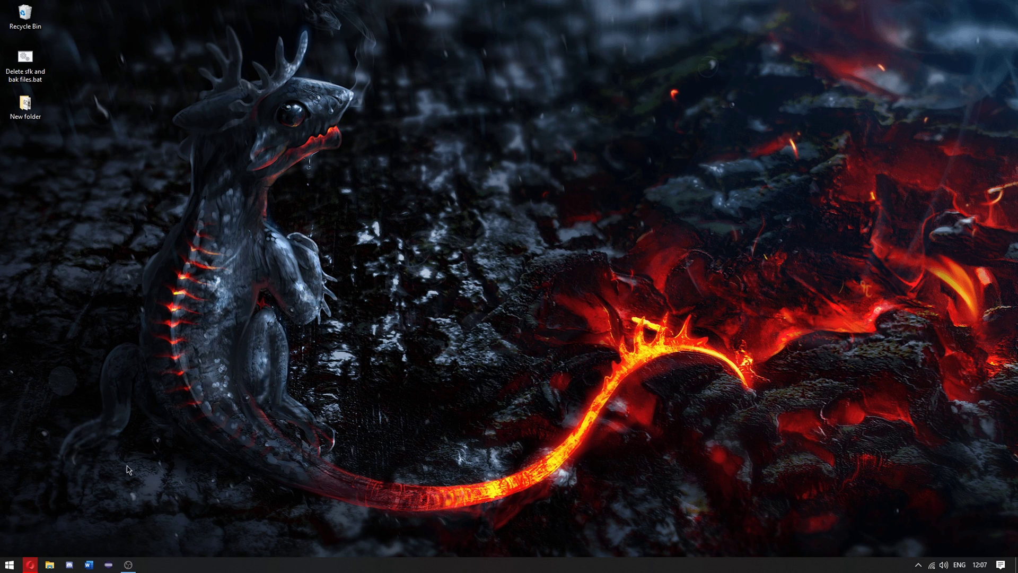
Open the Roaming folder in File Explorer by running %appdata% from the Run app
left_click(10, 565)
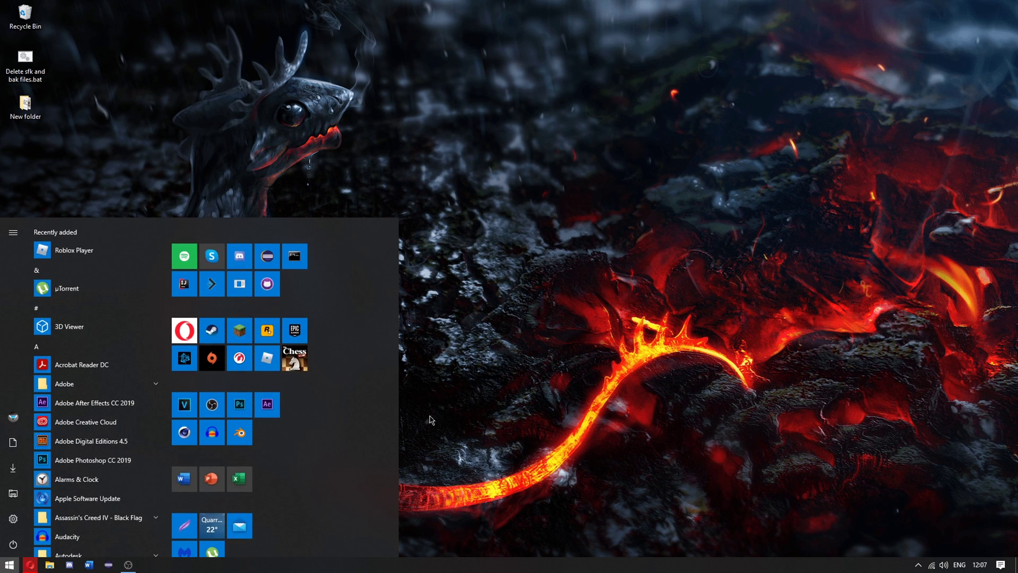
type("run")
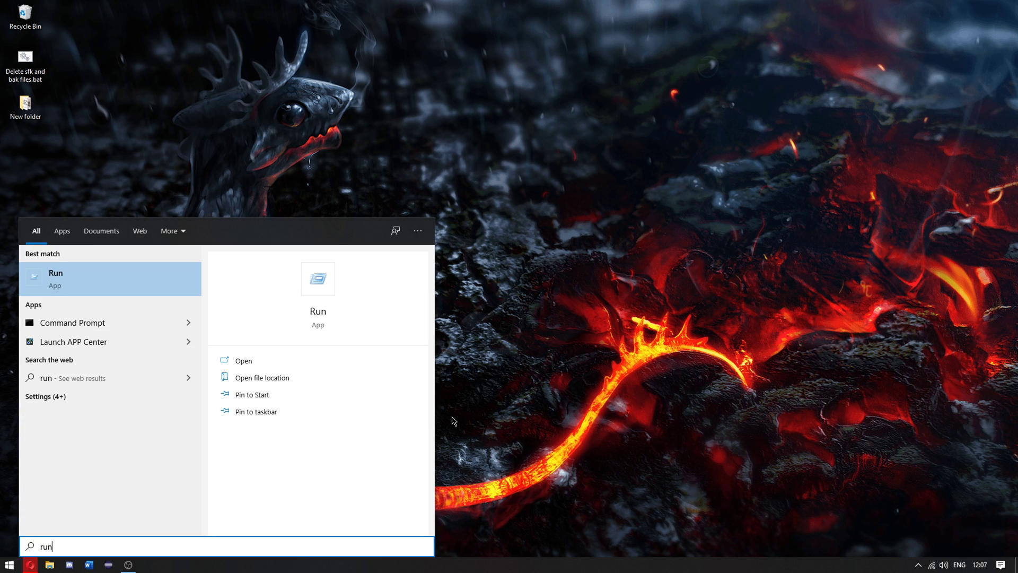
left_click(120, 288)
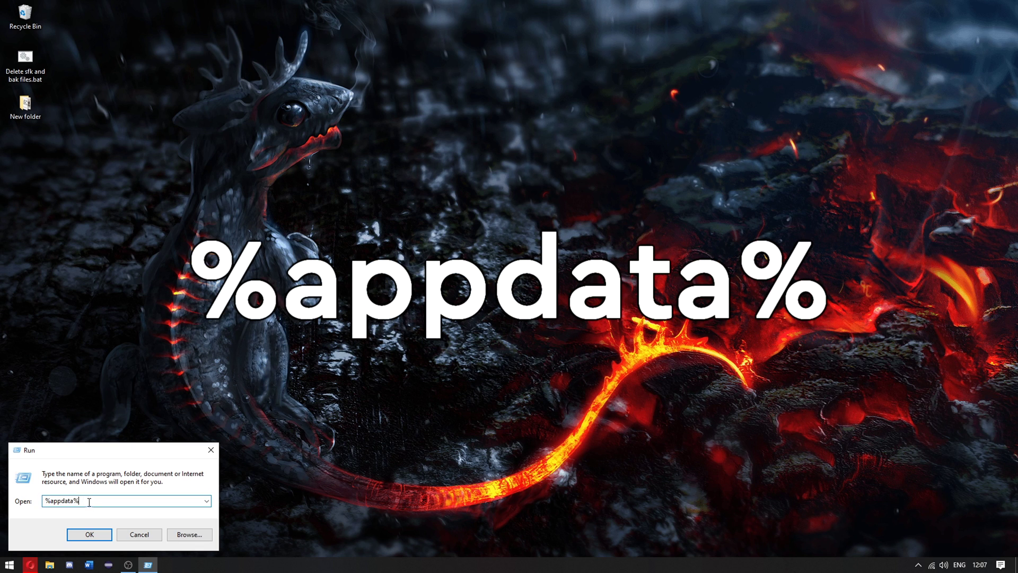
left_click(89, 535)
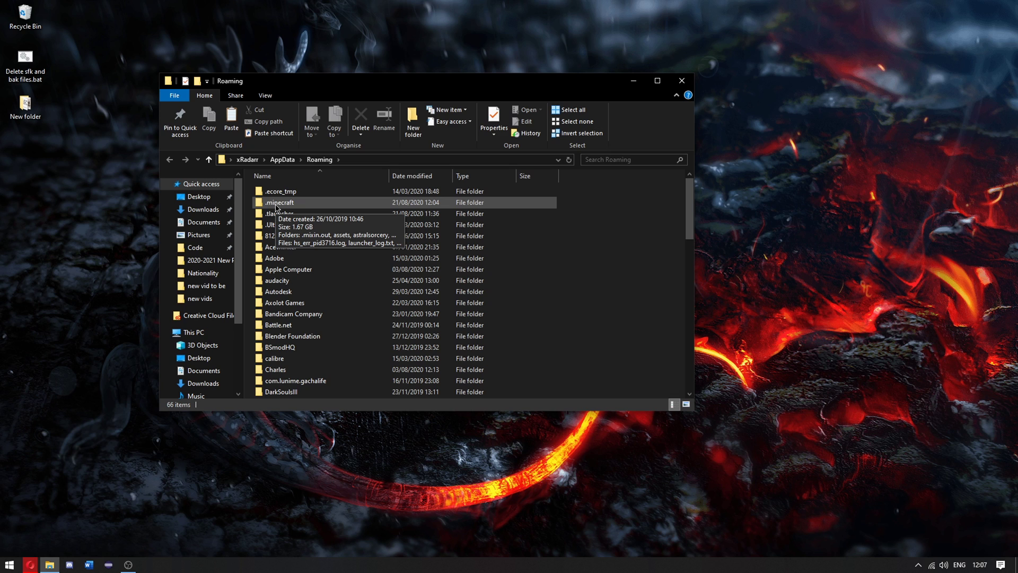
Go into the .minecraft folder and open its saves folder
double_click(276, 205)
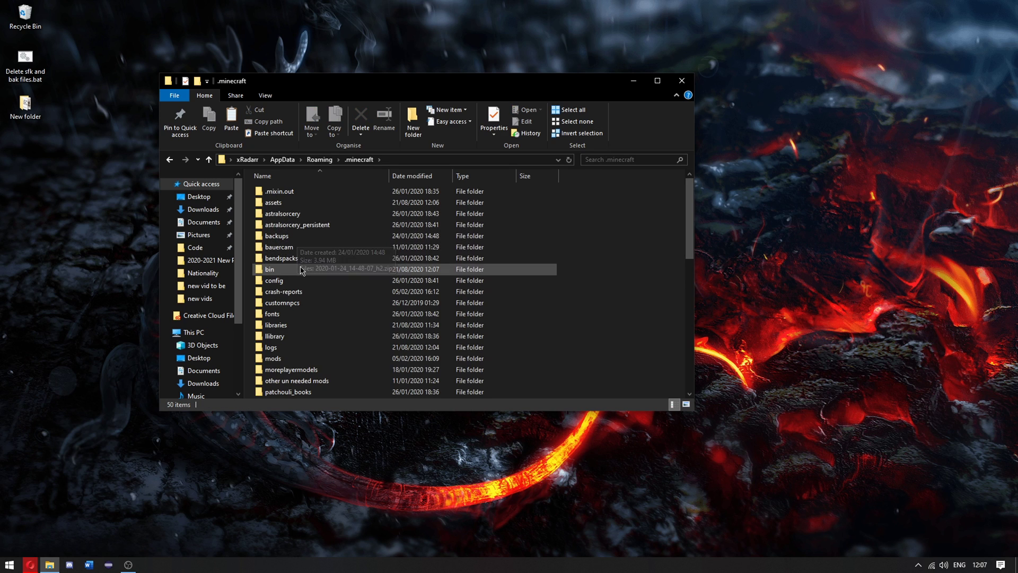
scroll(294, 244, "down", 2)
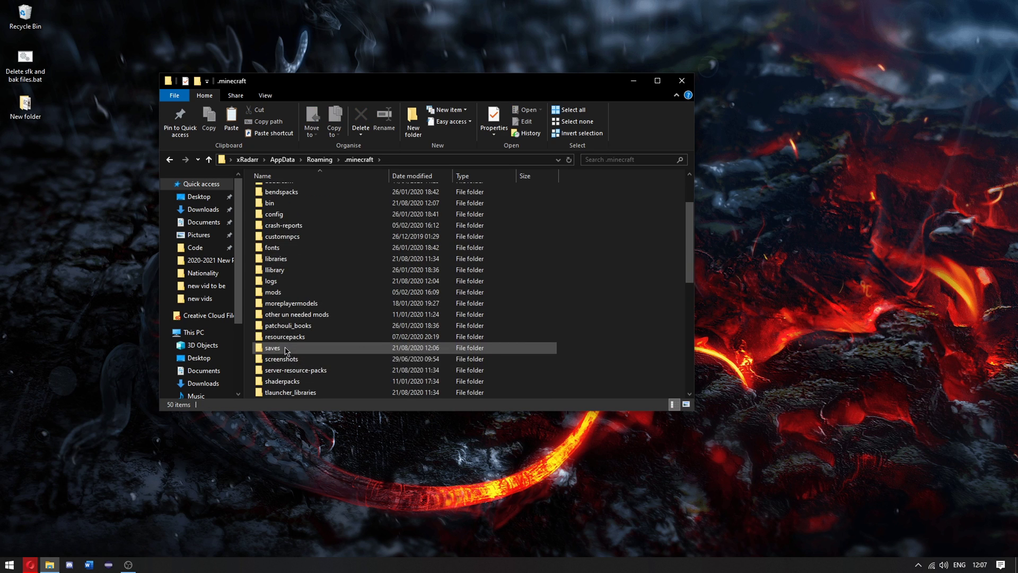
double_click(290, 349)
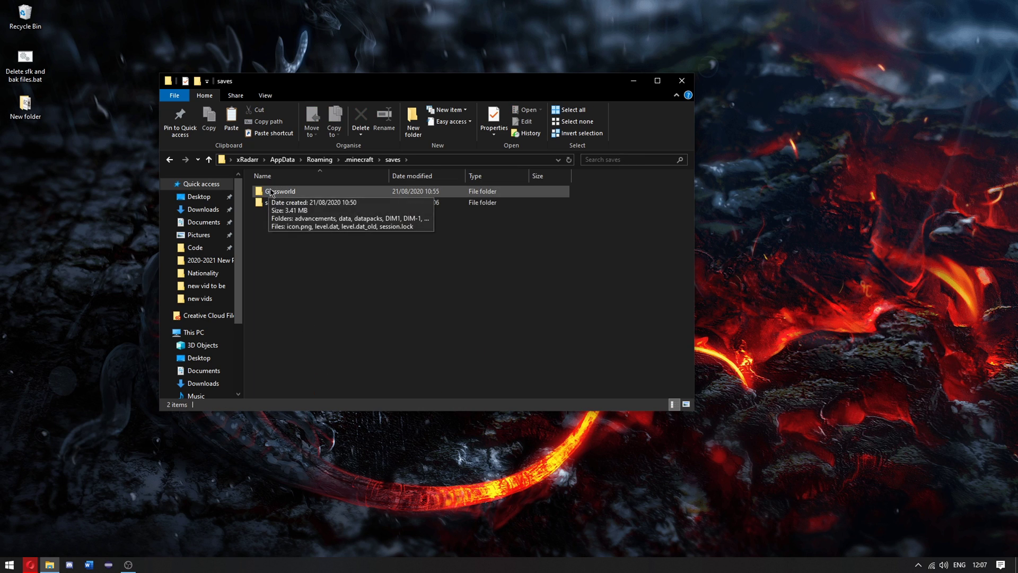
mouse_move(285, 205)
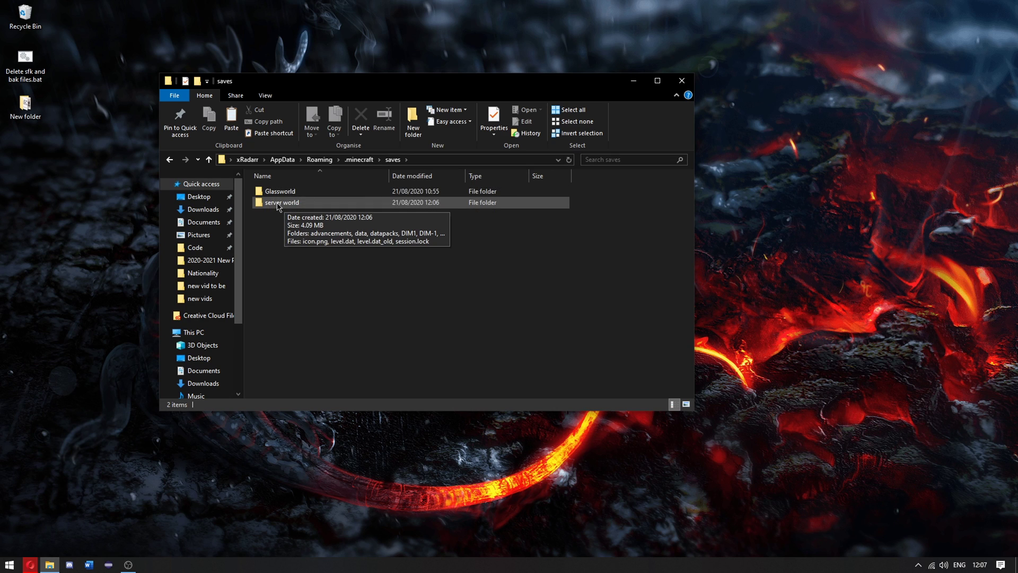
Move the server world folder from saves onto the desktop, then paste a copy back into saves
left_click_drag(279, 206, 897, 251)
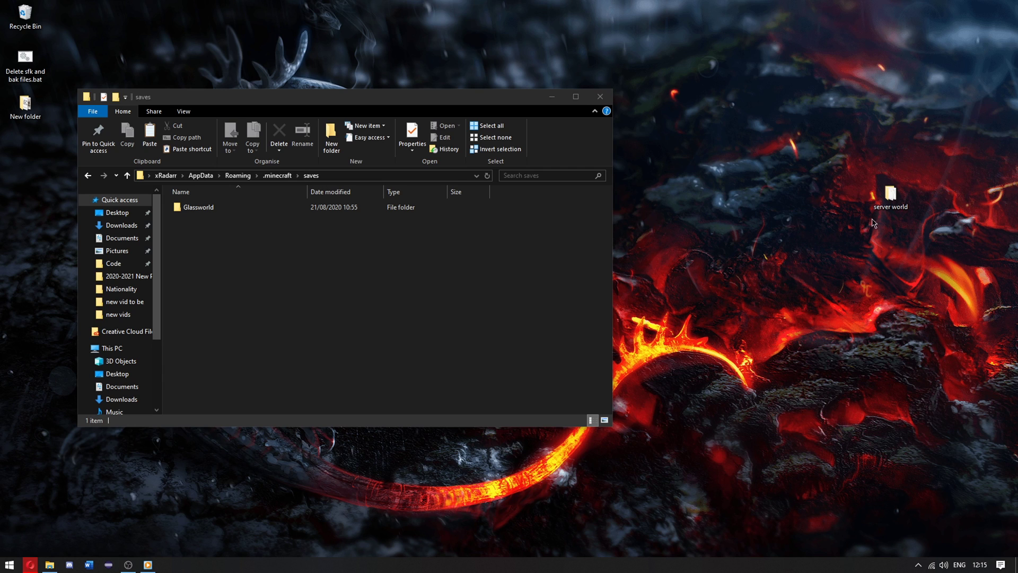
mouse_move(890, 196)
left_mouse_down()
mouse_move(422, 249)
mouse_move(896, 200)
left_mouse_up()
right_click(898, 200)
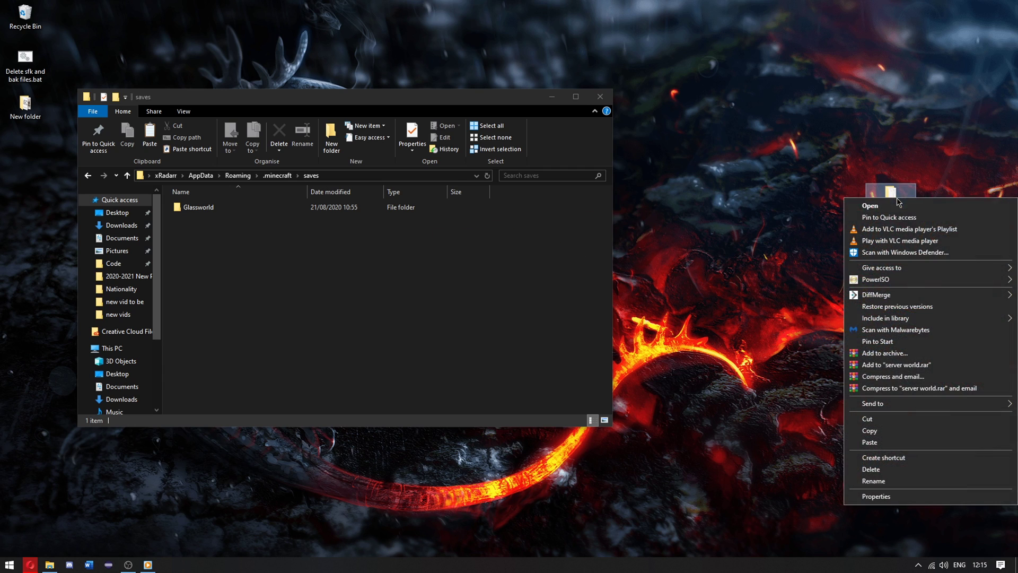
left_click(870, 430)
right_click(318, 270)
left_click(344, 342)
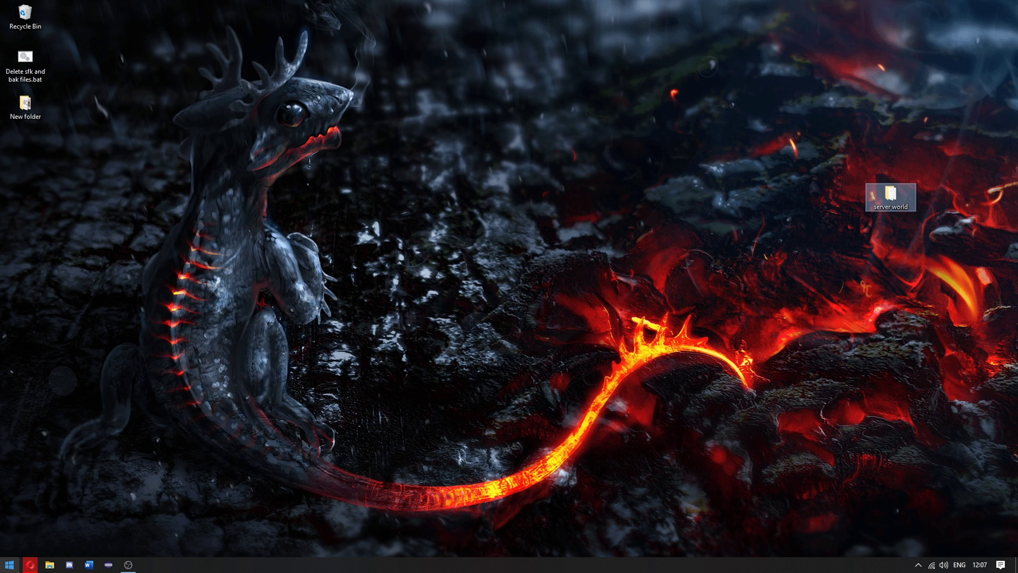
Upload the desktop's server world folder (15 files) through the Aternos Worlds page
left_click(31, 564)
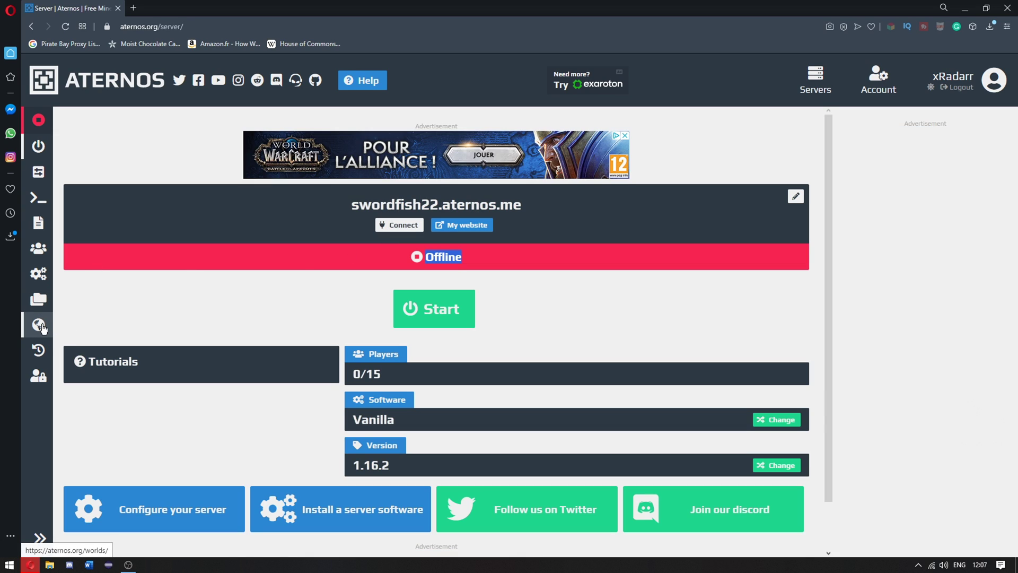
left_click(43, 329)
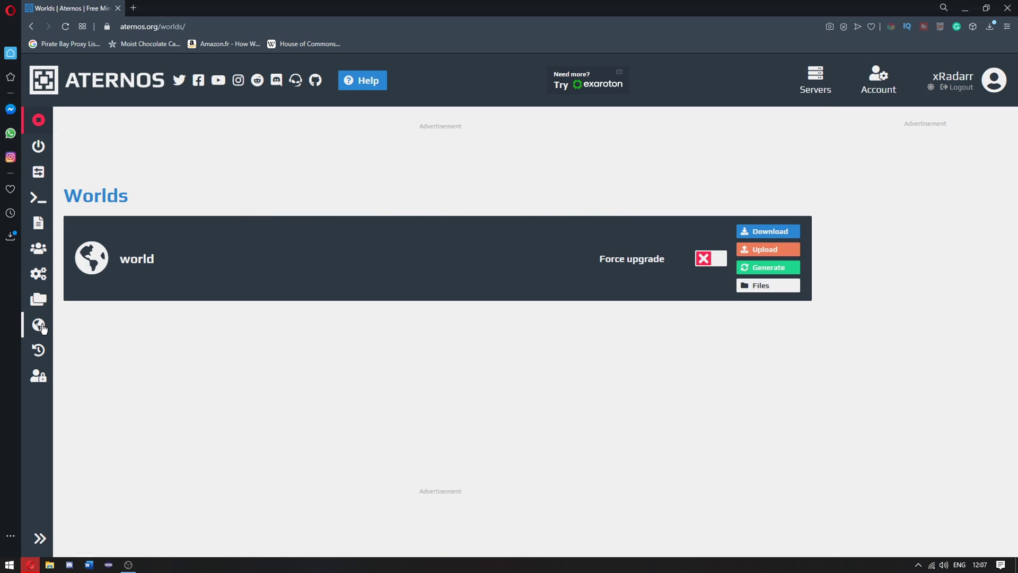
left_click(768, 252)
left_click(764, 261)
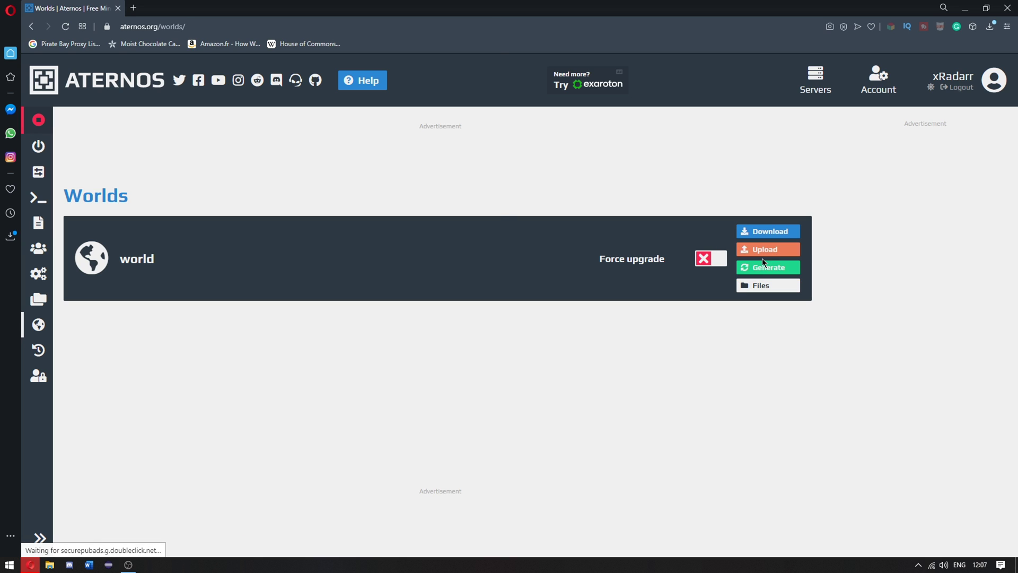
left_click(42, 79)
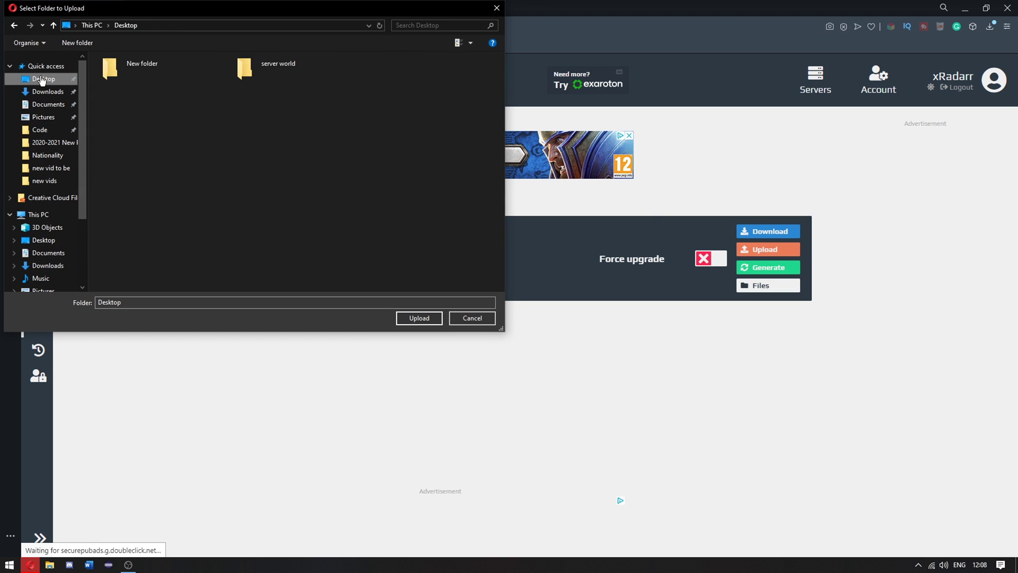
left_click(285, 77)
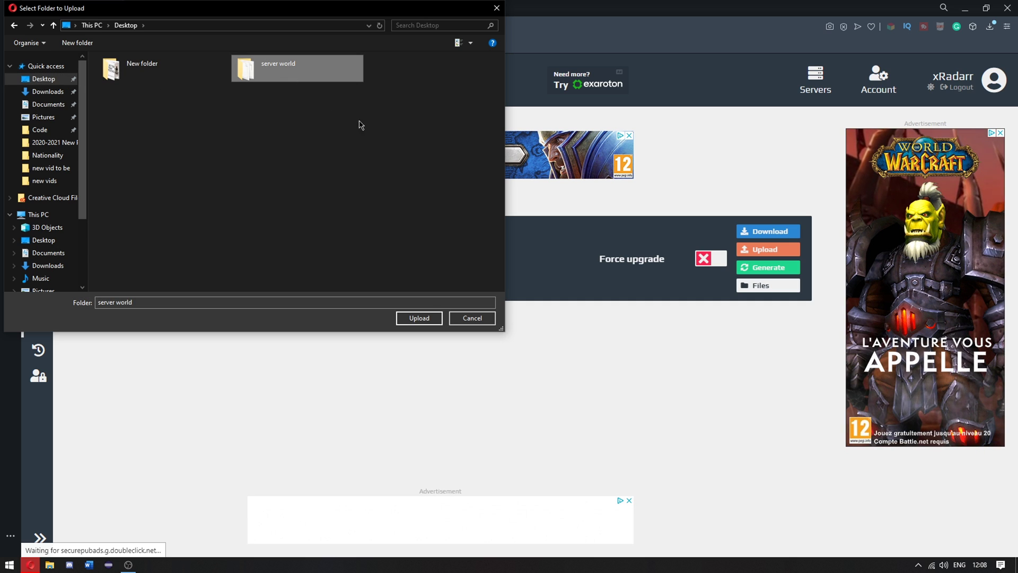
left_click(429, 319)
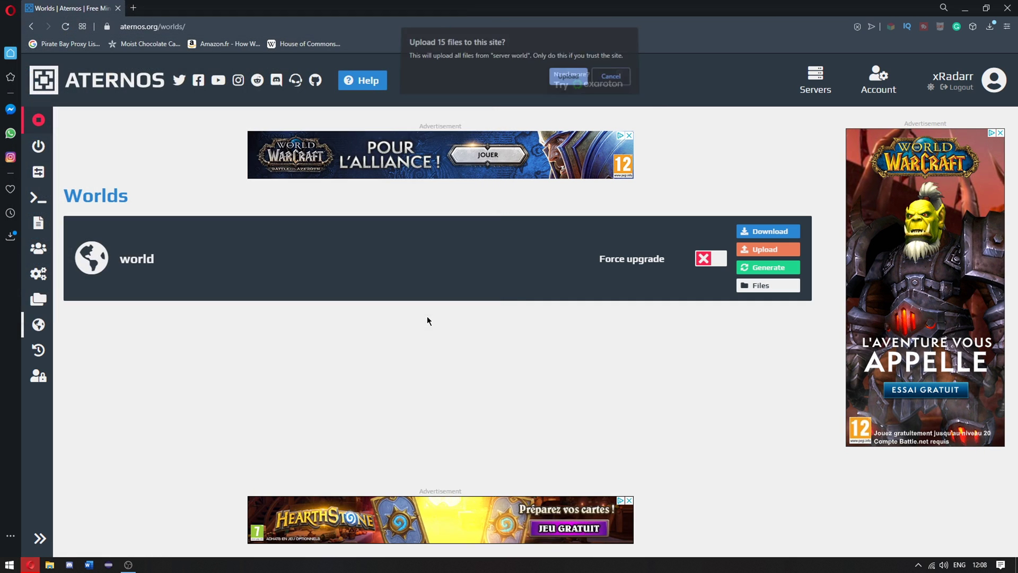
left_click(567, 80)
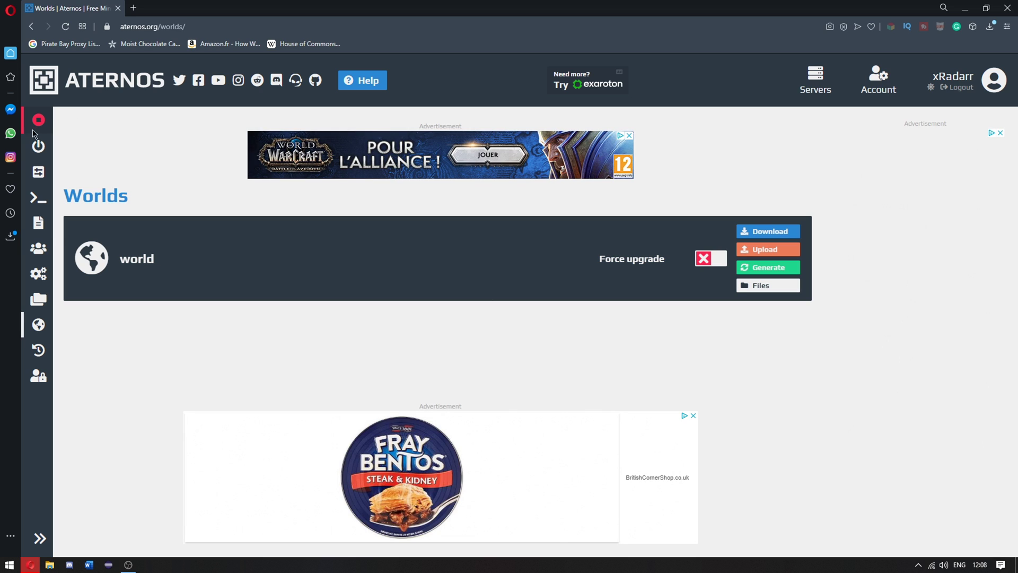
Start the swordfish22.aternos.me server, allow queue notifications, and wait for Online status
left_click(37, 146)
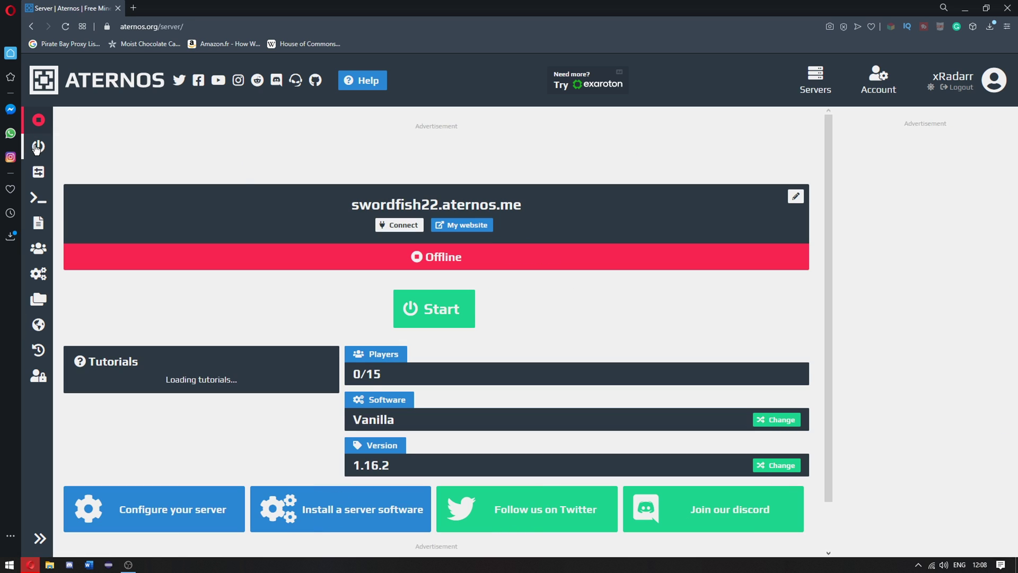
left_click(451, 295)
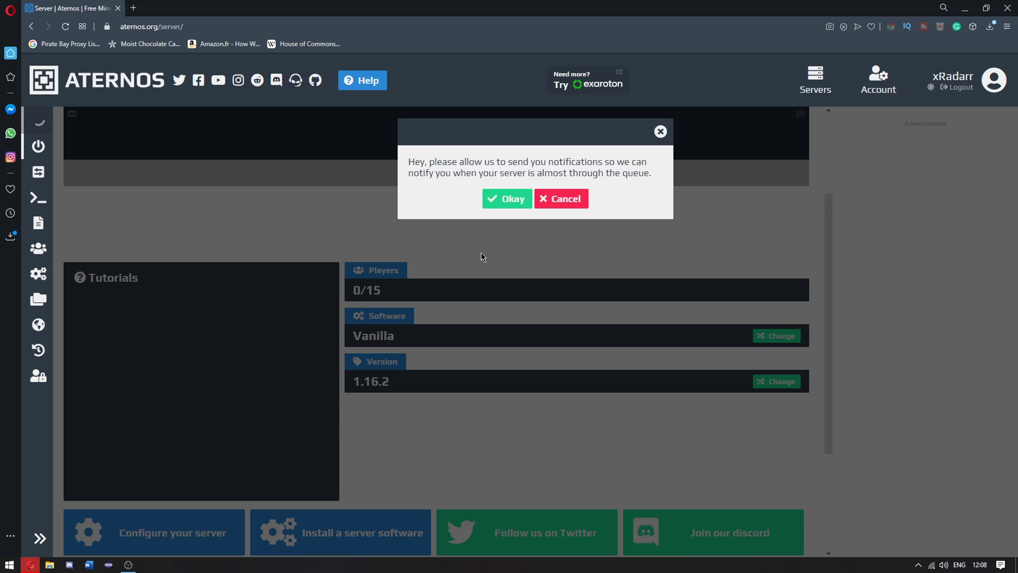
left_click(504, 199)
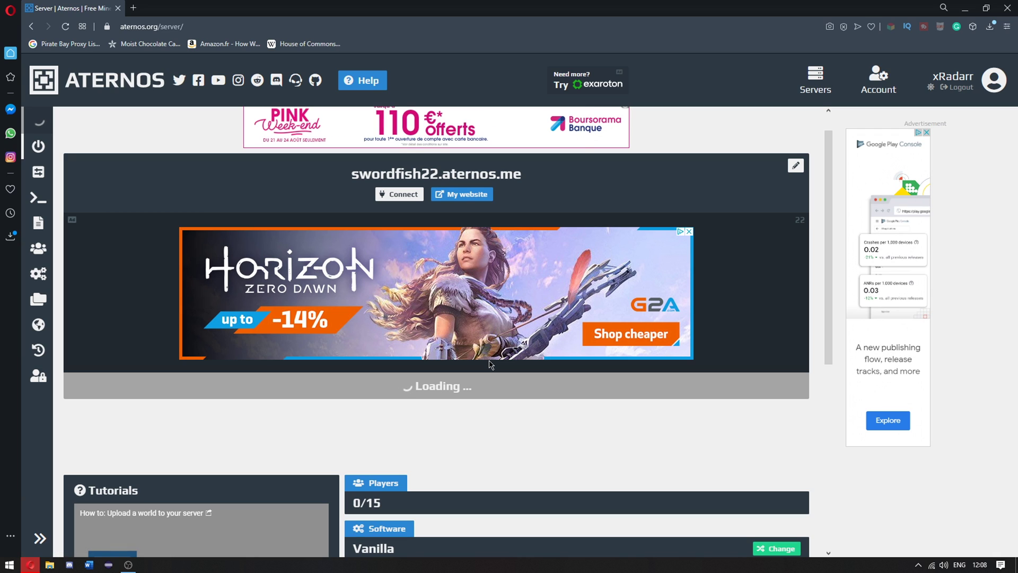
scroll(515, 409, "down", 3)
scroll(559, 339, "up", 4)
scroll(574, 412, "down", 2)
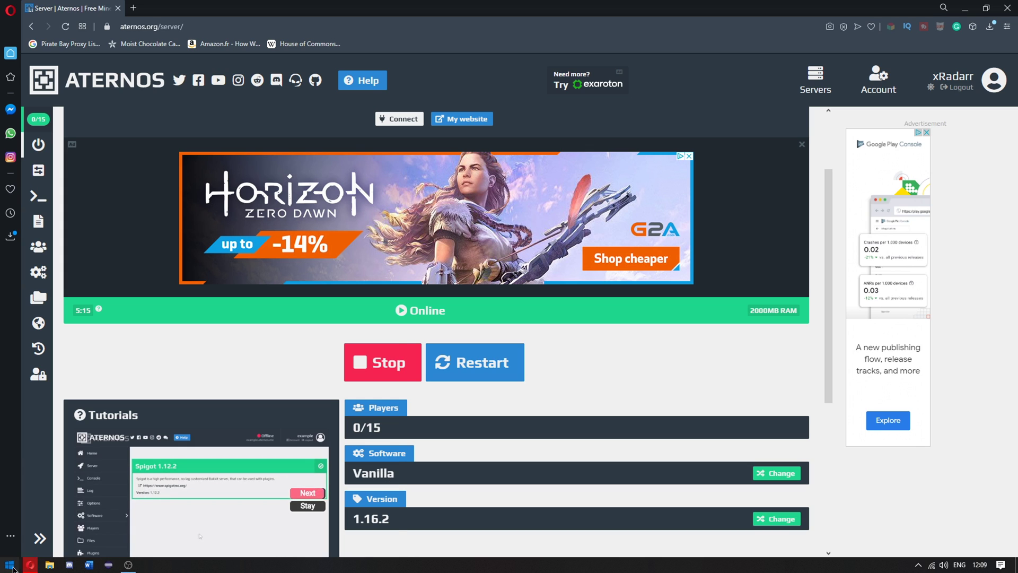
Copy the swordfish22.aternos.me address and launch Minecraft Java 1.16.2 from the Launcher
left_click(10, 565)
left_click(551, 359)
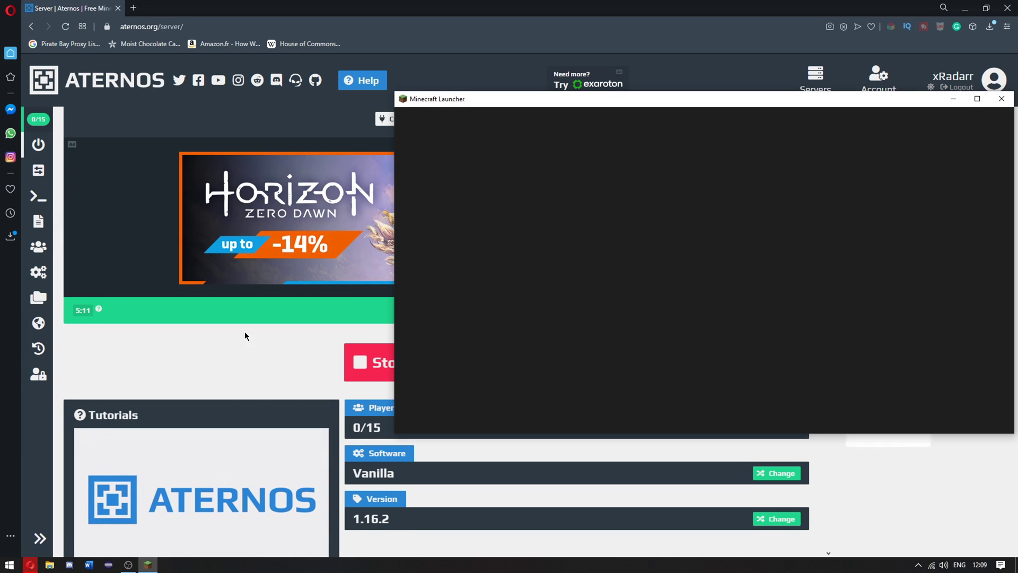
scroll(310, 278, "up", 2)
left_click(308, 216)
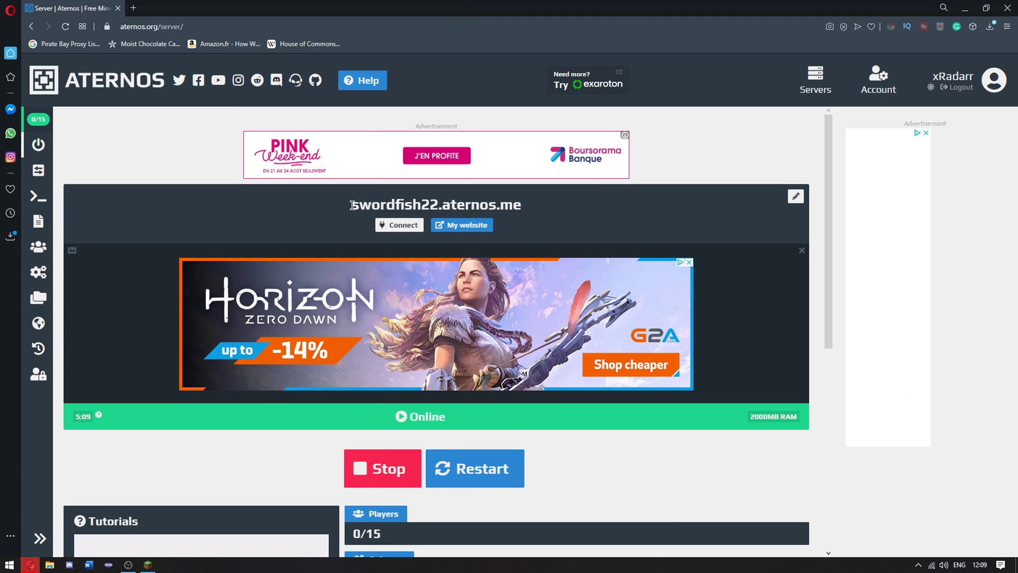
left_click_drag(351, 205, 530, 211)
right_click(491, 207)
left_click(522, 249)
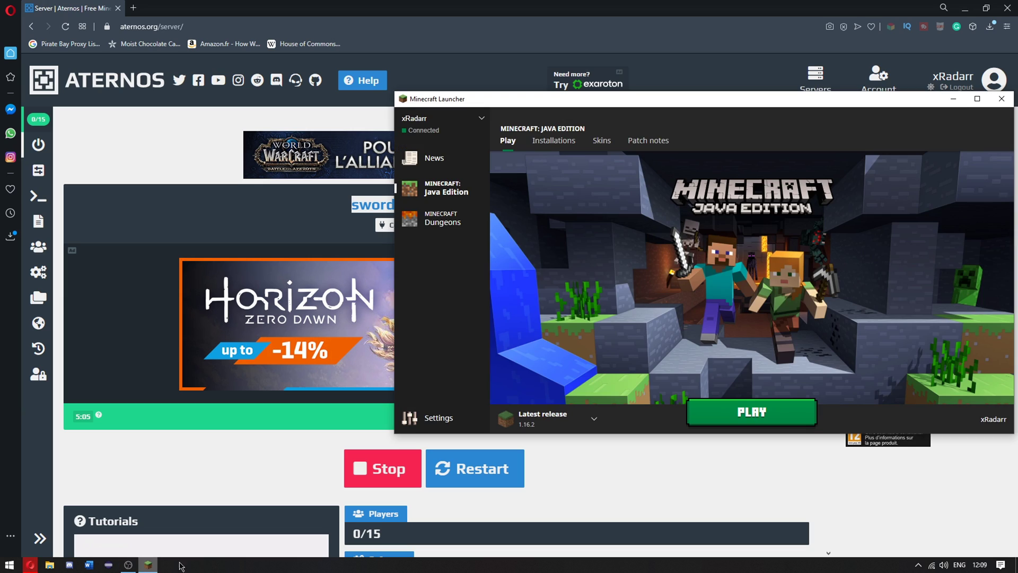
left_click(147, 565)
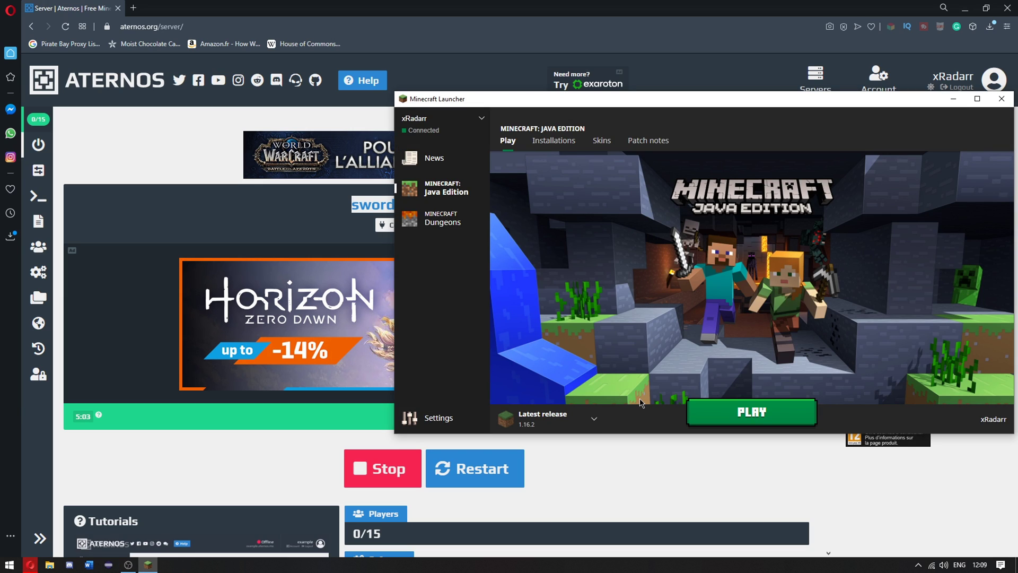
left_click(703, 410)
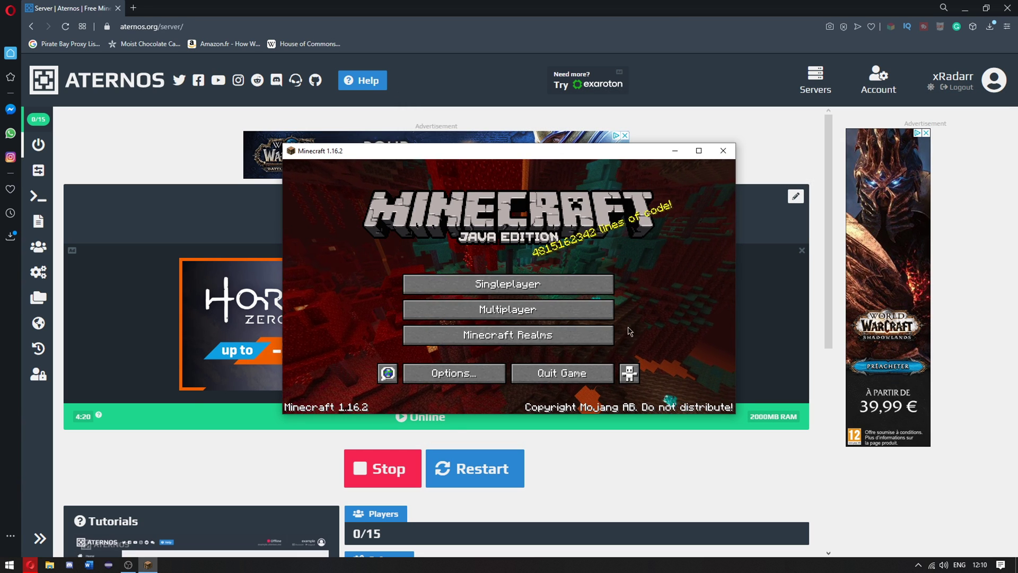
Add swordfish22.aternos.me to the multiplayer server list and join it
left_click(576, 310)
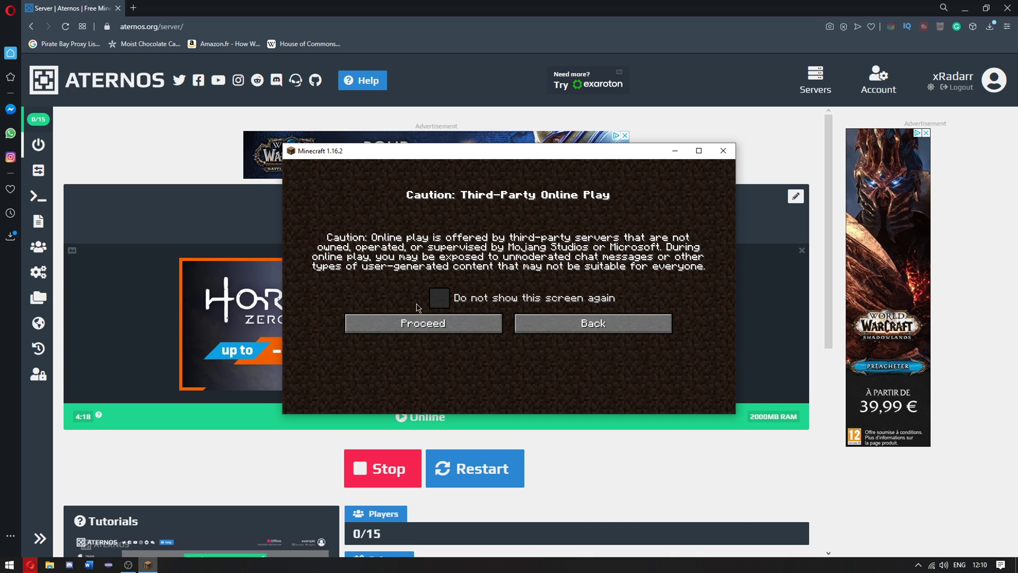
left_click(445, 325)
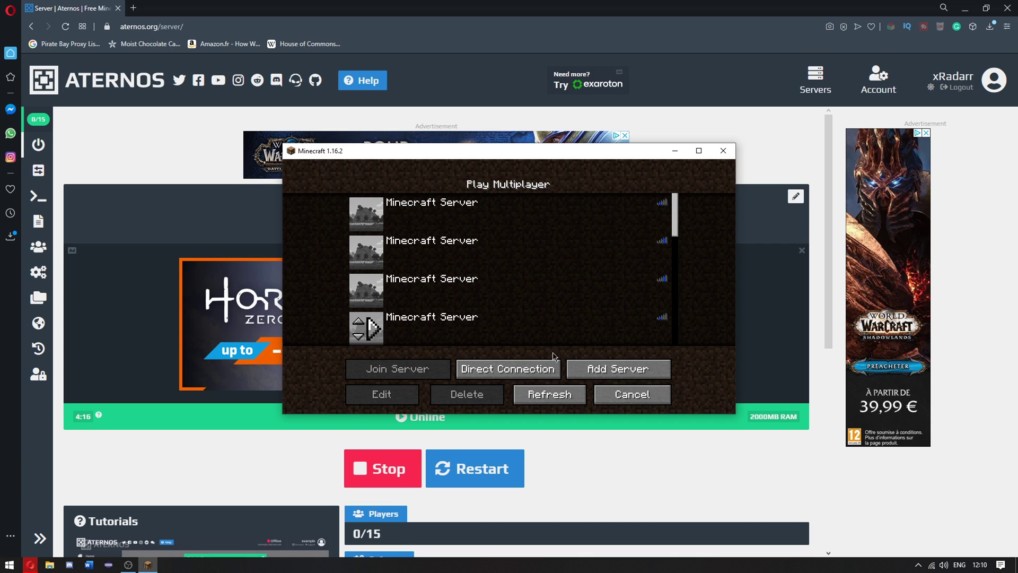
left_click(615, 368)
left_click(501, 278)
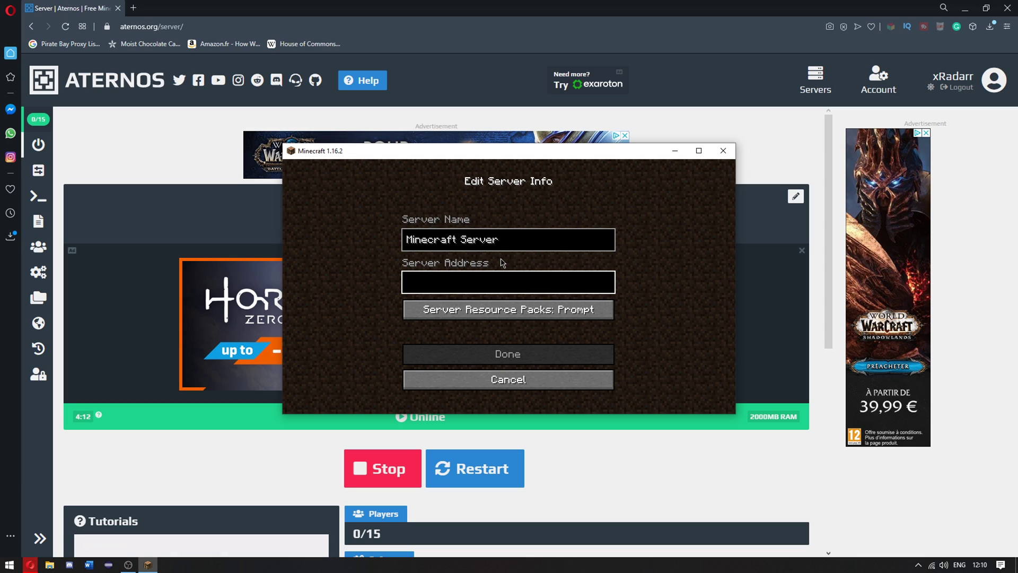
key("ctrl+v")
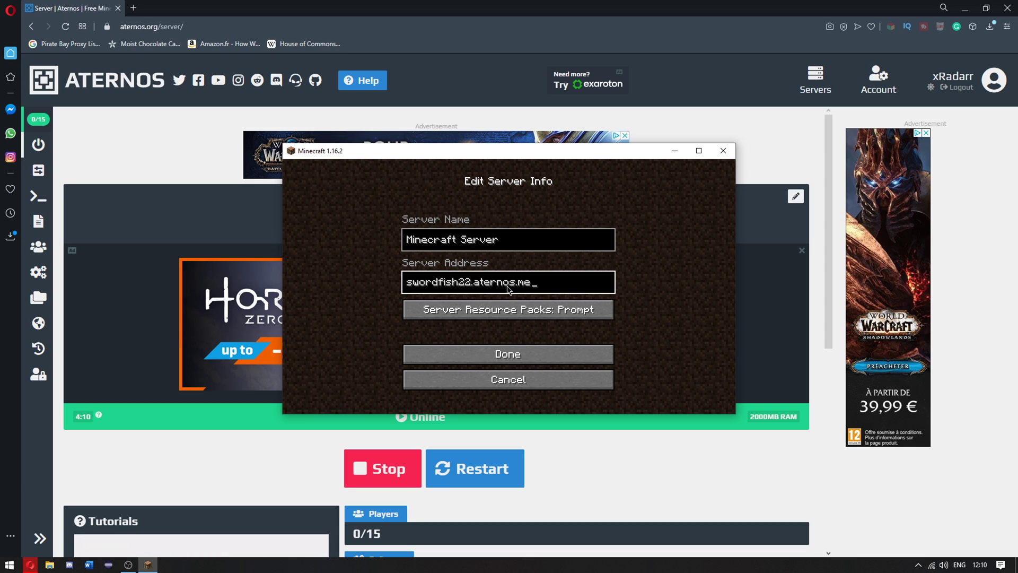
left_click(528, 355)
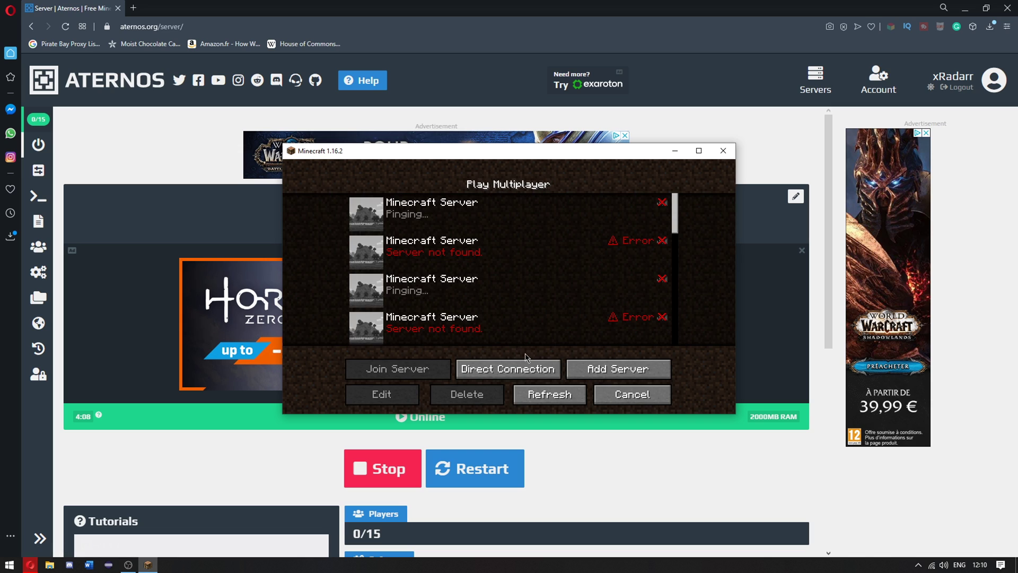
left_click_drag(675, 225, 675, 335)
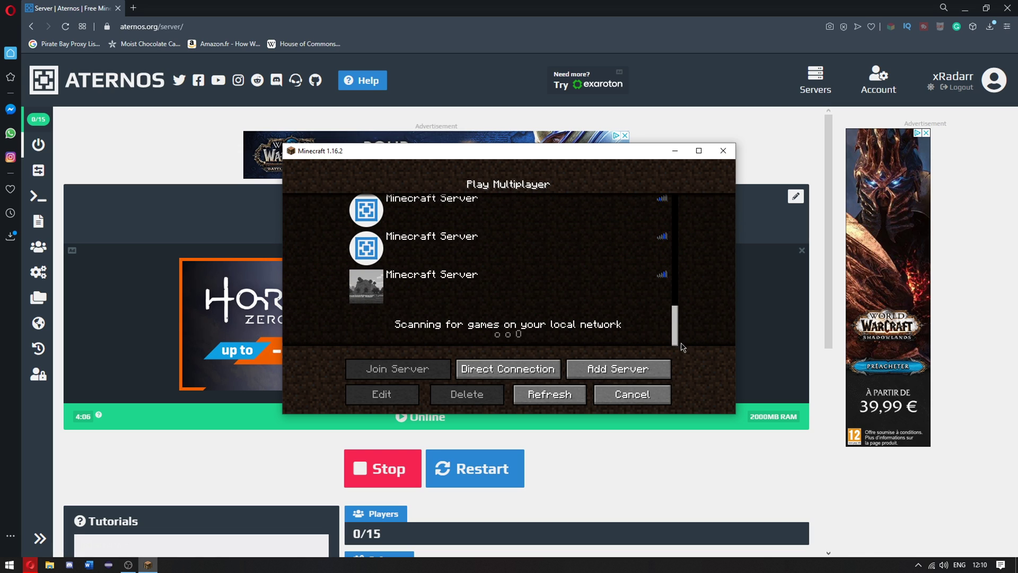
left_click(373, 297)
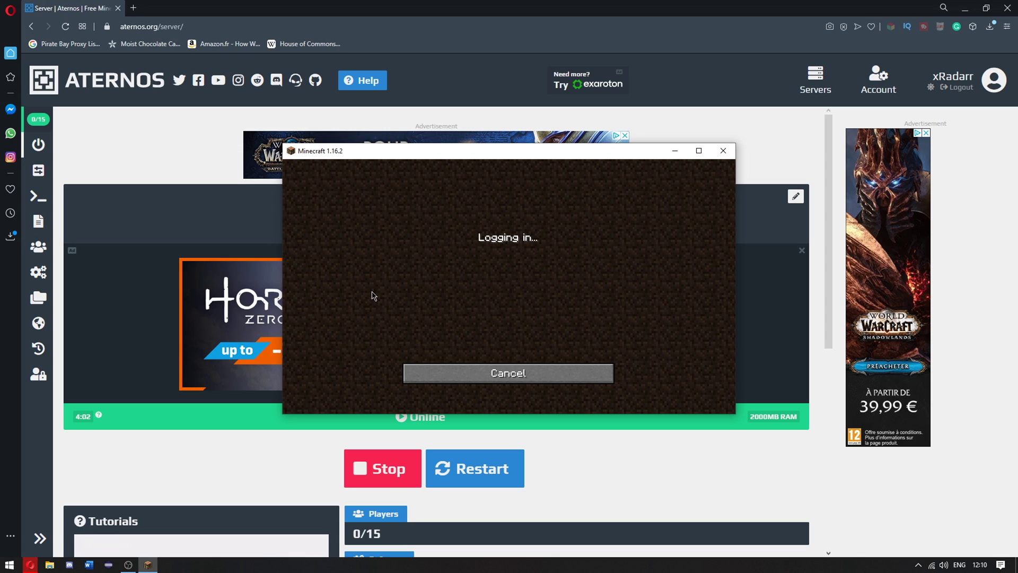